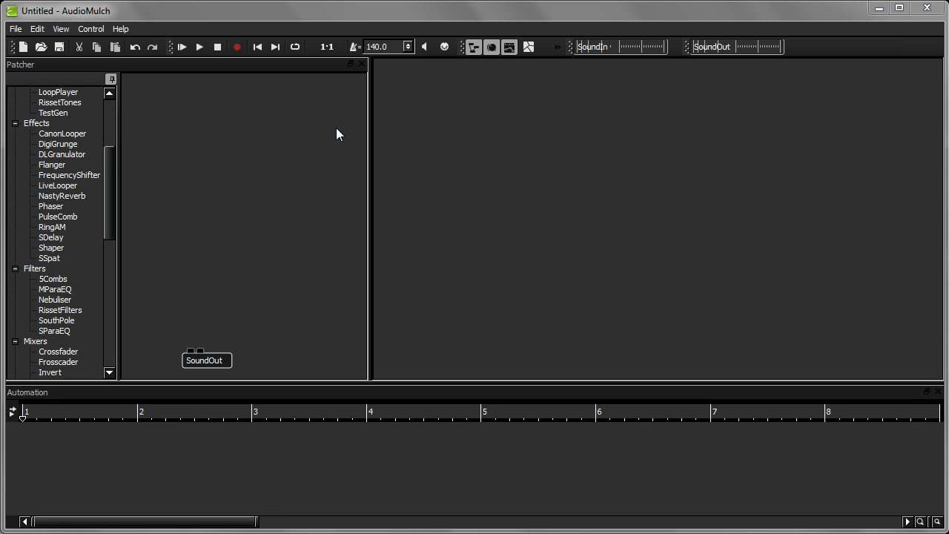
Turn audio on, add a TestGen module and wire it into SoundOut.
{"action": "left_click", "coordinate": [427, 49]}
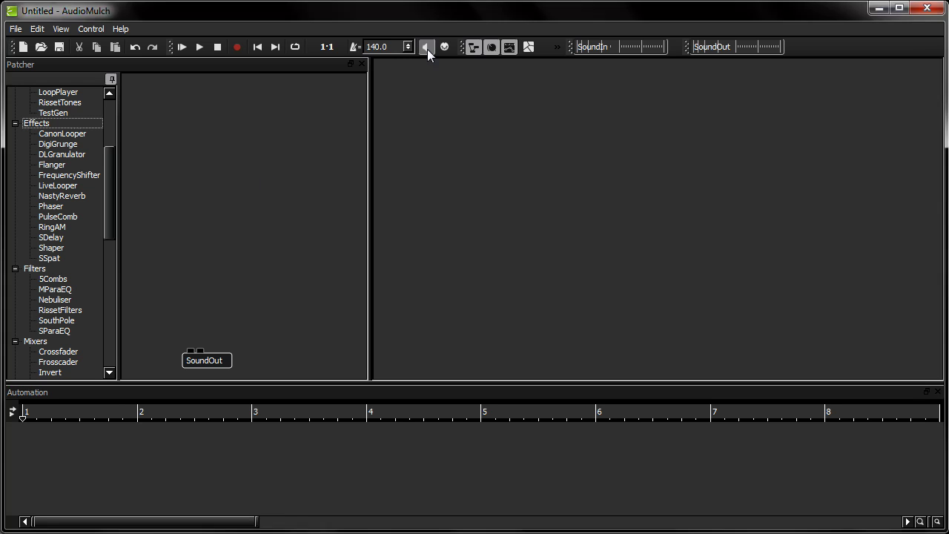
{"action": "left_click_drag", "start_coordinate": [61, 113], "coordinate": [191, 351]}
{"action": "left_click_drag", "start_coordinate": [196, 274], "coordinate": [200, 360]}
Set TestGen_1 to Noise with raised volume, and insert RissetFilters_1 before SoundOut.
{"action": "double_click", "coordinate": [209, 179]}
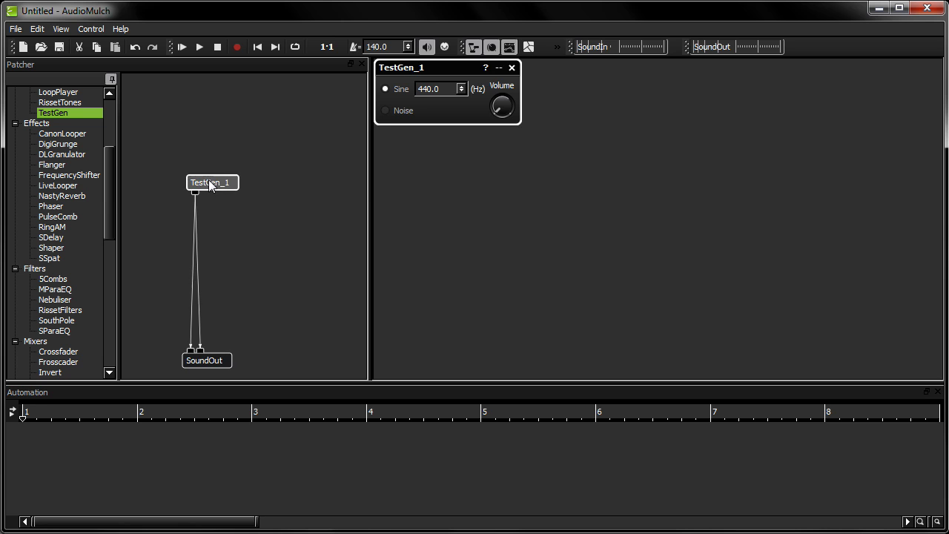
{"action": "left_click", "coordinate": [386, 111]}
{"action": "left_click_drag", "start_coordinate": [492, 110], "coordinate": [496, 109]}
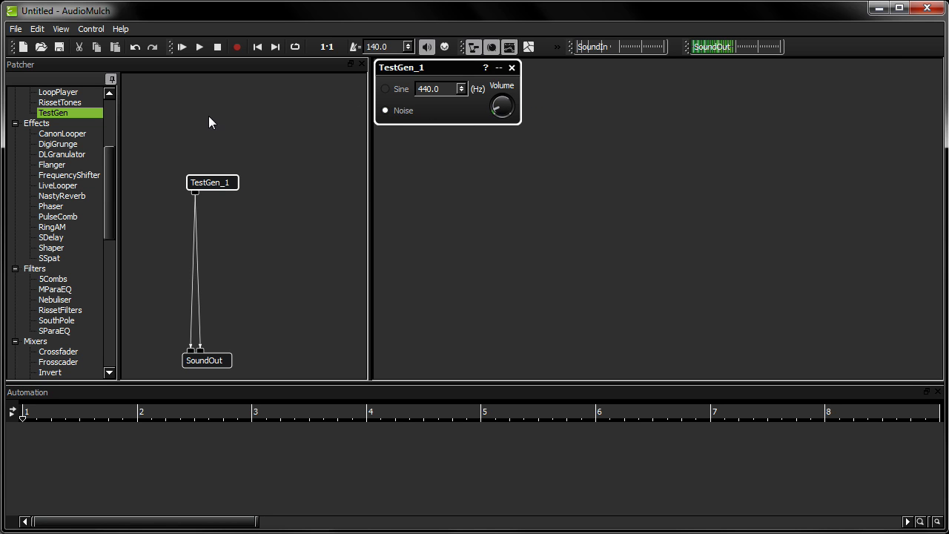
{"action": "left_click_drag", "start_coordinate": [68, 309], "coordinate": [211, 217]}
{"action": "double_click", "coordinate": [218, 221]}
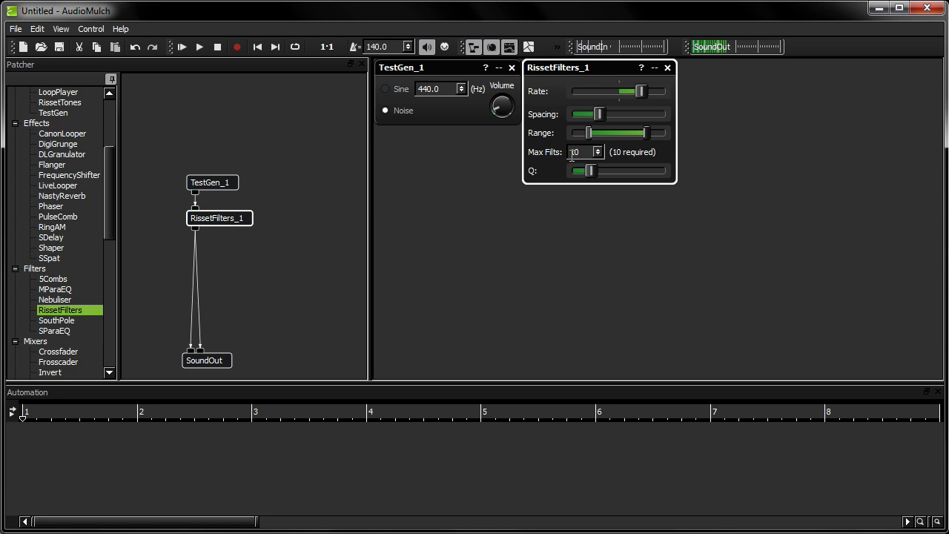
Check the RissetFilters help, then nudge the Range low handle so 11 filters are required.
{"action": "mouse_move", "coordinate": [607, 131]}
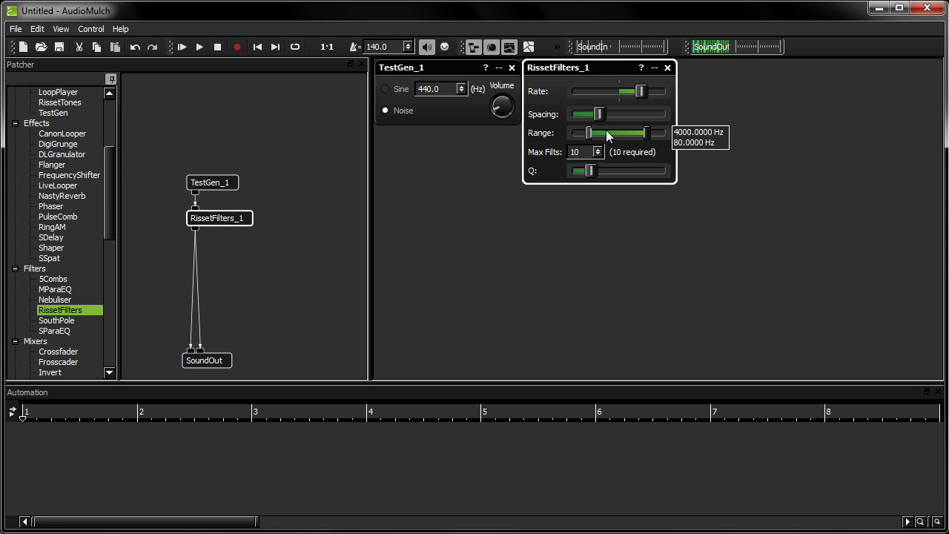
{"action": "mouse_move", "coordinate": [583, 113]}
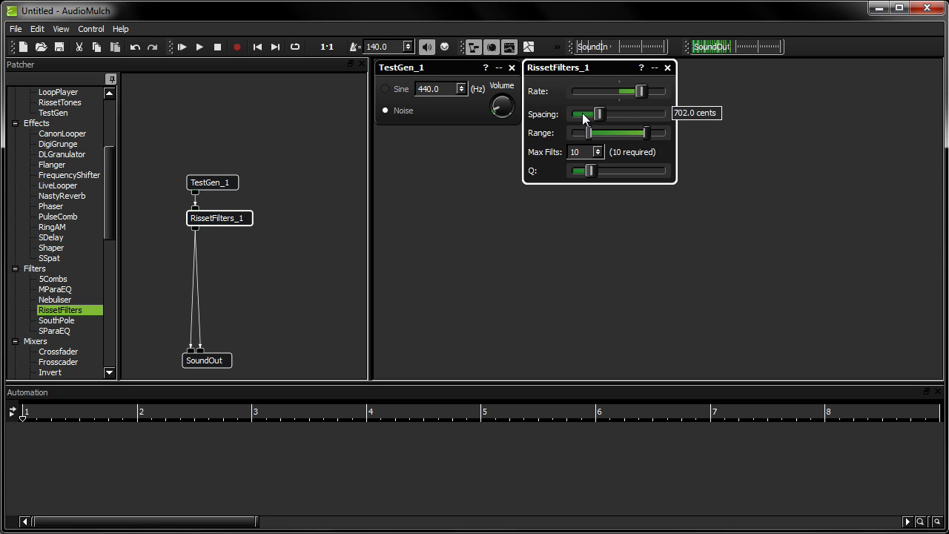
{"action": "mouse_move", "coordinate": [631, 92]}
{"action": "left_click", "coordinate": [641, 68]}
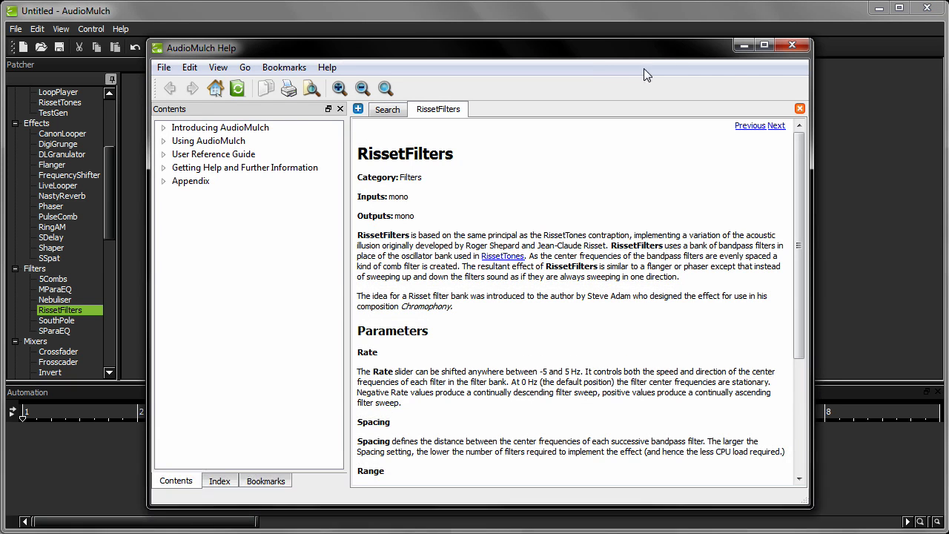
{"action": "left_click", "coordinate": [792, 46]}
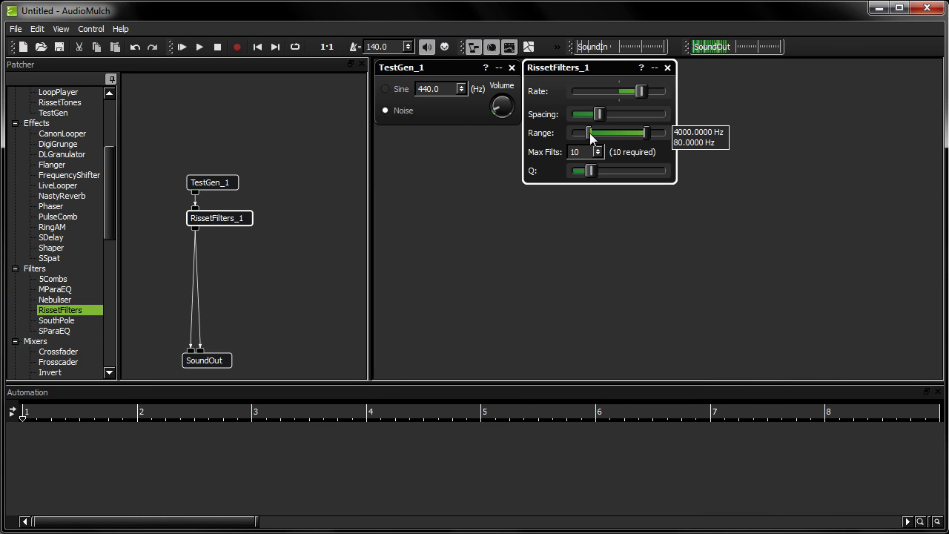
{"action": "mouse_move", "coordinate": [591, 133]}
{"action": "left_mouse_down"}
{"action": "mouse_move", "coordinate": [629, 136]}
{"action": "mouse_move", "coordinate": [587, 132]}
{"action": "left_mouse_up"}
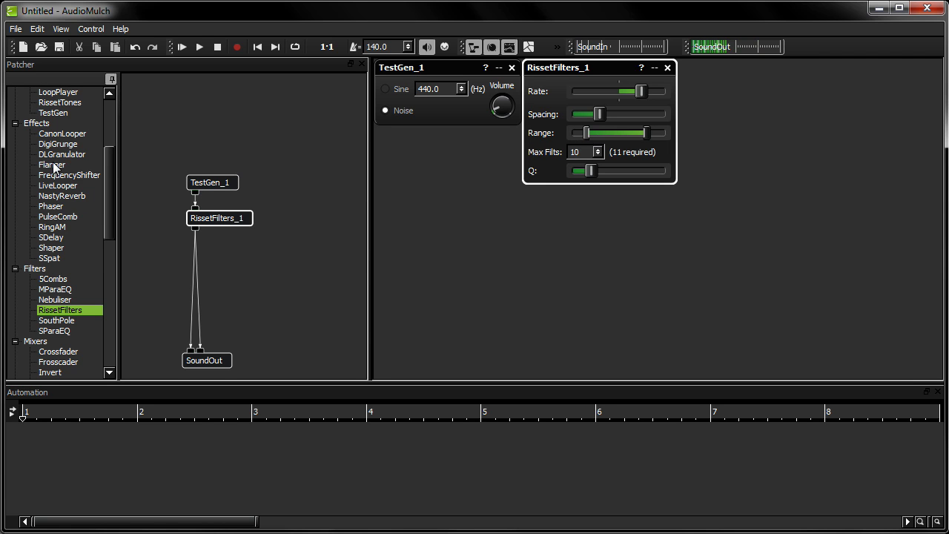
Insert Flanger_1 before SoundOut, slowing its Rate and lowering wet/dry mix to about 18%.
{"action": "left_click_drag", "start_coordinate": [52, 165], "coordinate": [204, 253]}
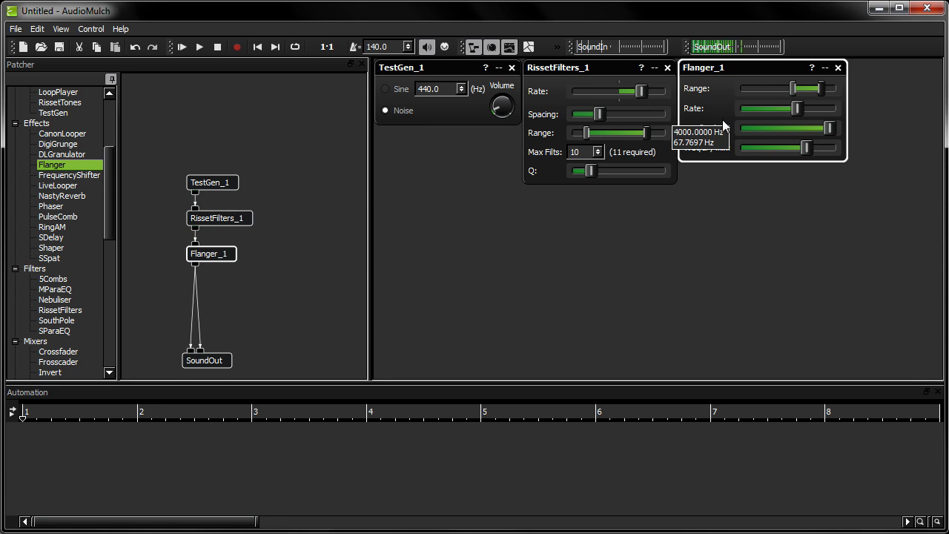
{"action": "mouse_move", "coordinate": [800, 109]}
{"action": "left_mouse_down"}
{"action": "mouse_move", "coordinate": [772, 108]}
{"action": "mouse_move", "coordinate": [783, 108]}
{"action": "left_mouse_up"}
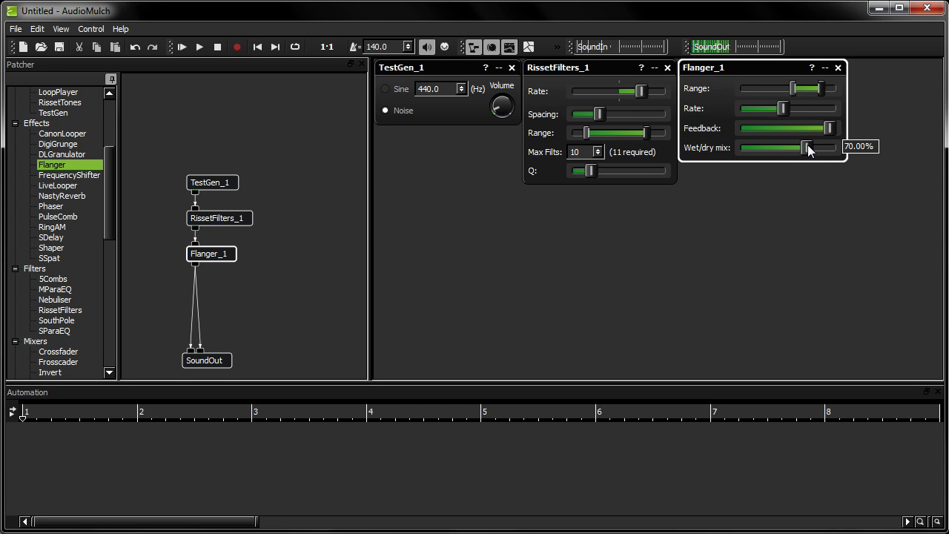
{"action": "left_click_drag", "start_coordinate": [808, 146], "coordinate": [758, 148]}
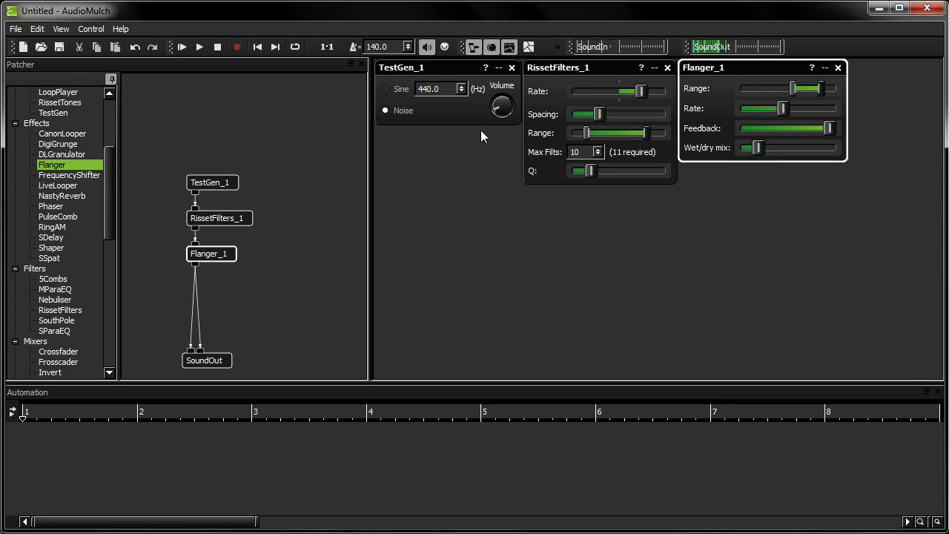
Open the Metasurface and expand TestGen_1, SoundOut, RissetFilters_1 and Flanger_1 in its parameter tree.
{"action": "left_click", "coordinate": [529, 46]}
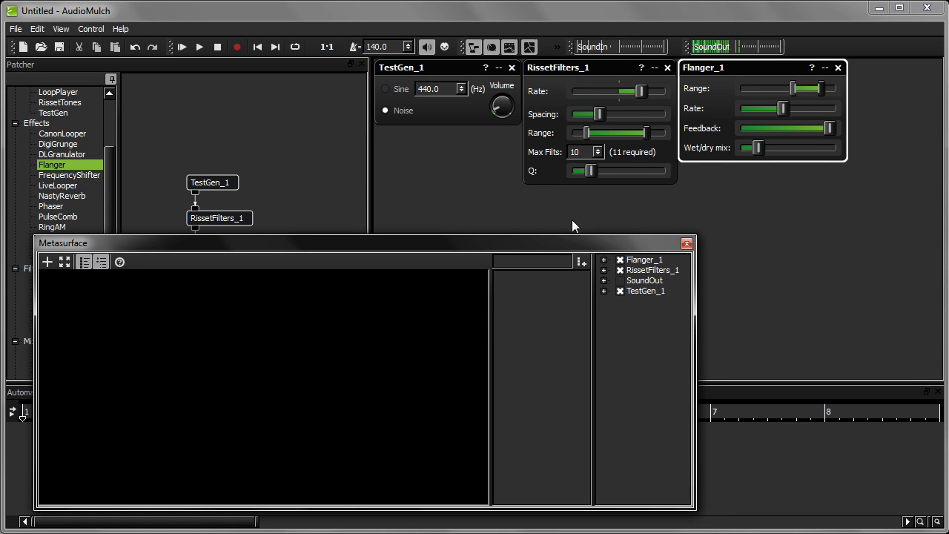
{"action": "left_click", "coordinate": [603, 291]}
{"action": "left_click", "coordinate": [604, 281]}
{"action": "left_click", "coordinate": [604, 270]}
{"action": "left_click", "coordinate": [603, 260]}
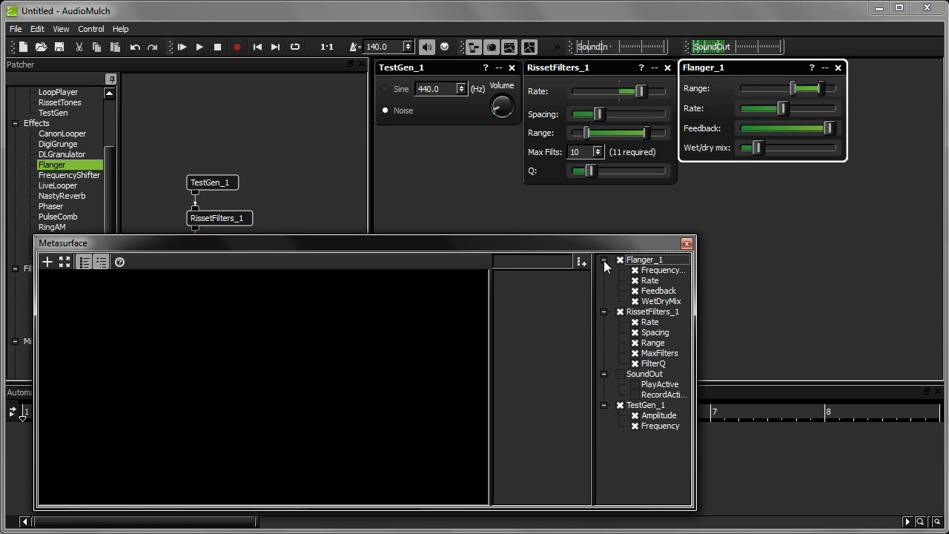
Exclude SoundOut, TestGen_1 and Flanger_1 except WetDryMix, then move Flanger_1's wet/dry slider to minimum.
{"action": "left_click", "coordinate": [621, 373]}
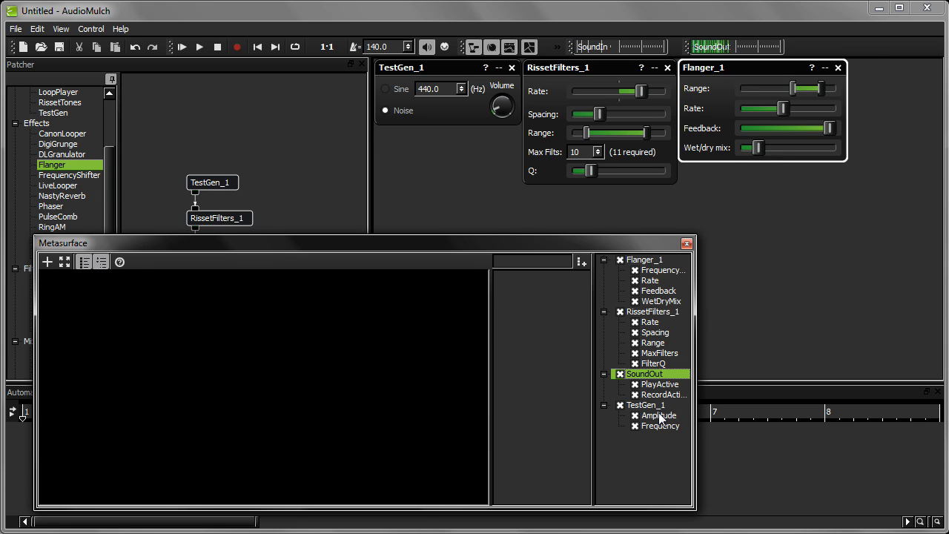
{"action": "left_click", "coordinate": [622, 407]}
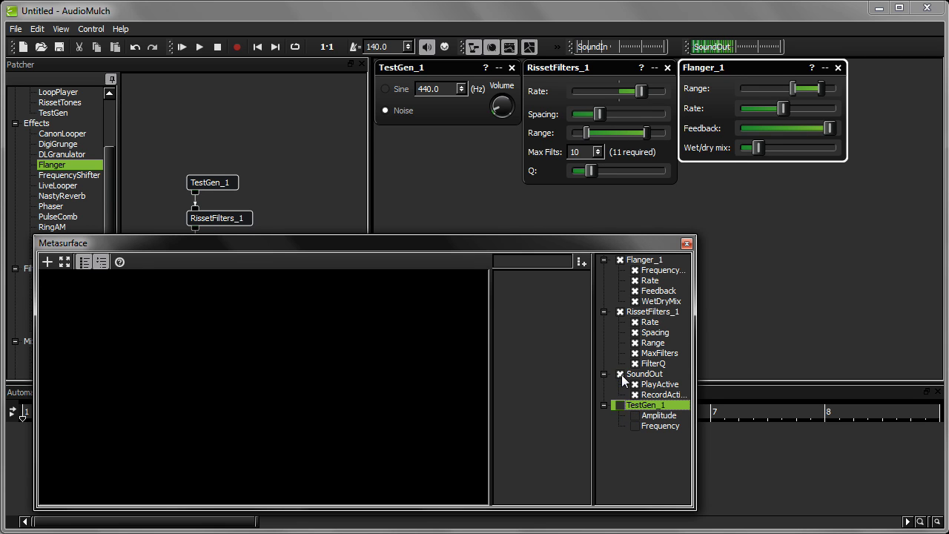
{"action": "left_click", "coordinate": [621, 373]}
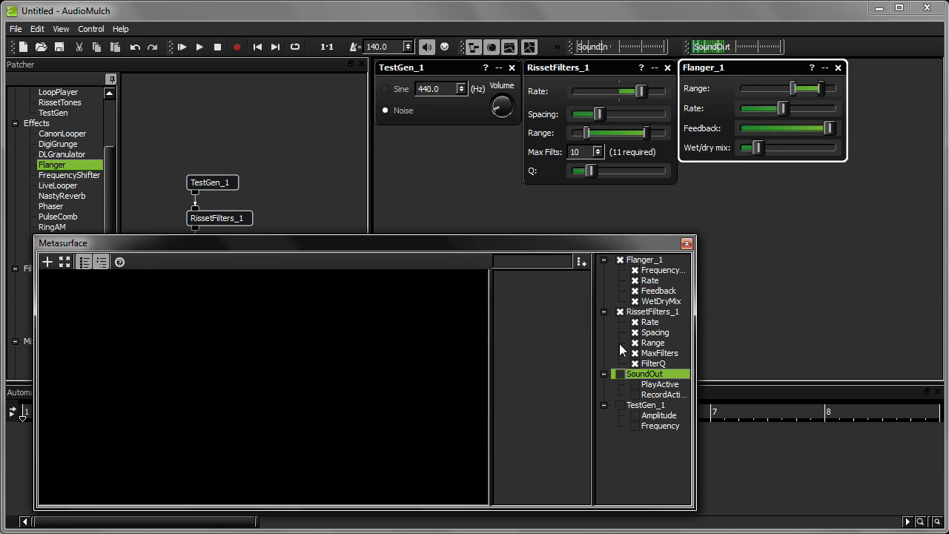
{"action": "left_click", "coordinate": [620, 260]}
{"action": "left_click", "coordinate": [635, 301]}
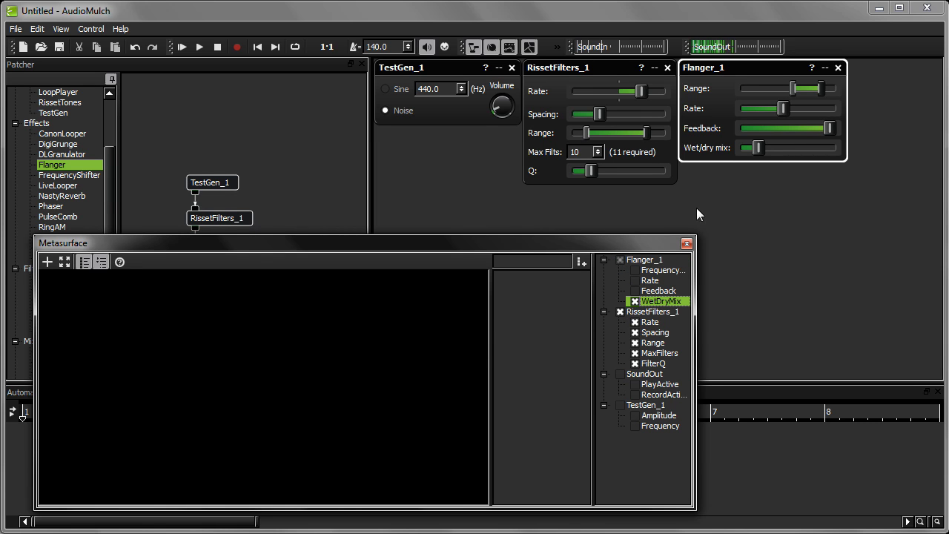
{"action": "left_click_drag", "start_coordinate": [758, 147], "coordinate": [713, 151]}
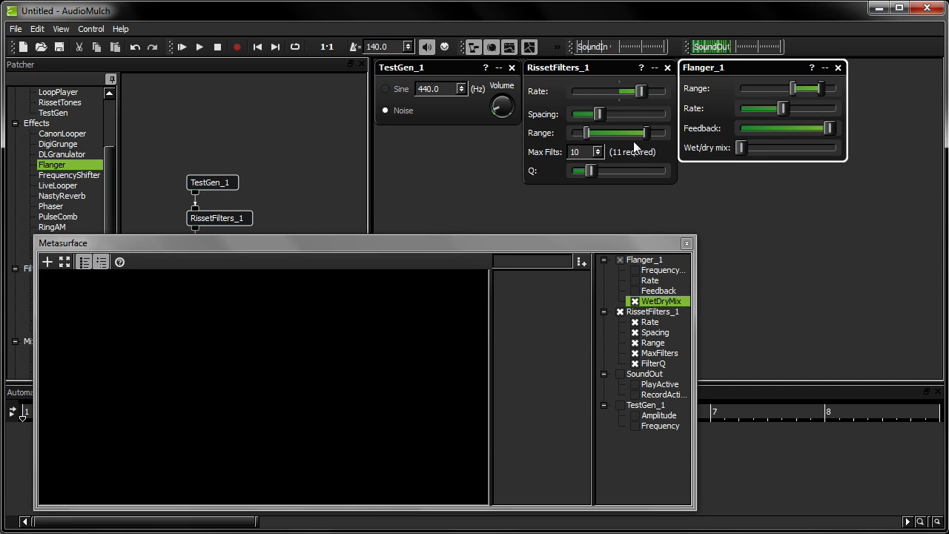
Raise the Range low end to about 1585 Hz, max the RissetFilters Rate, set flanger mix to 100%.
{"action": "mouse_move", "coordinate": [592, 136]}
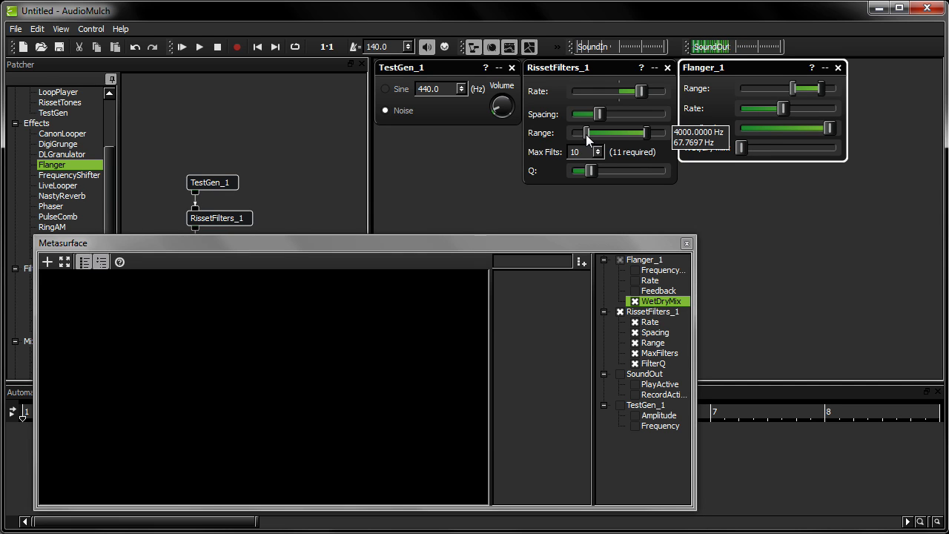
{"action": "left_click_drag", "start_coordinate": [586, 135], "coordinate": [628, 134]}
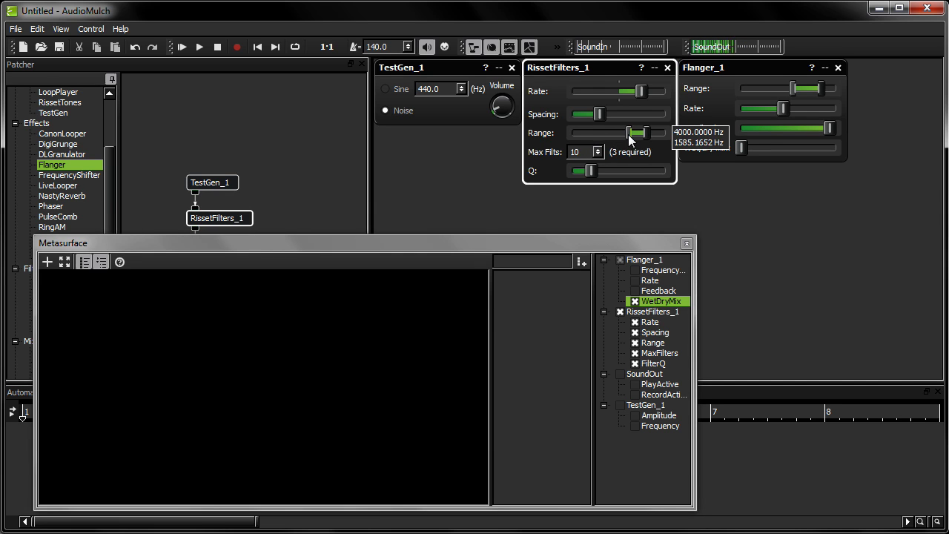
{"action": "mouse_move", "coordinate": [642, 93]}
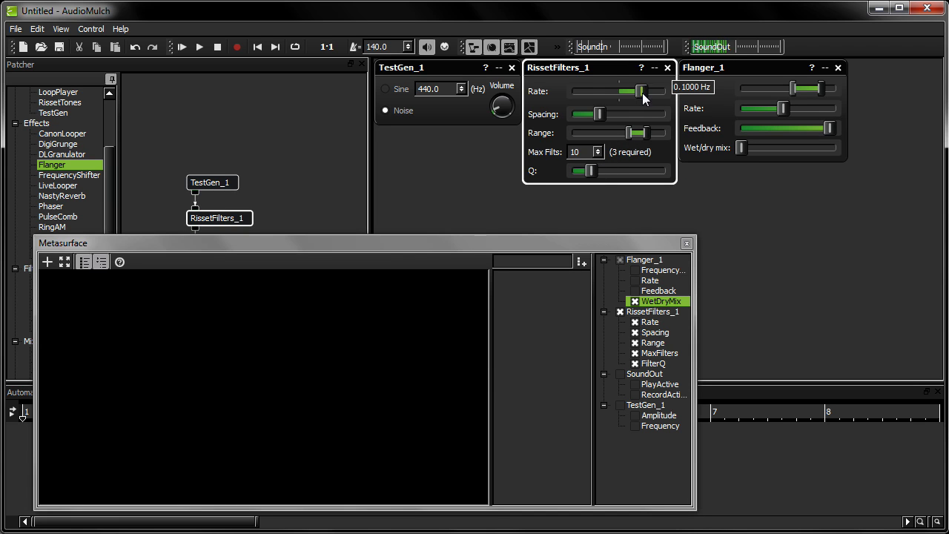
{"action": "left_click_drag", "start_coordinate": [642, 92], "coordinate": [664, 92]}
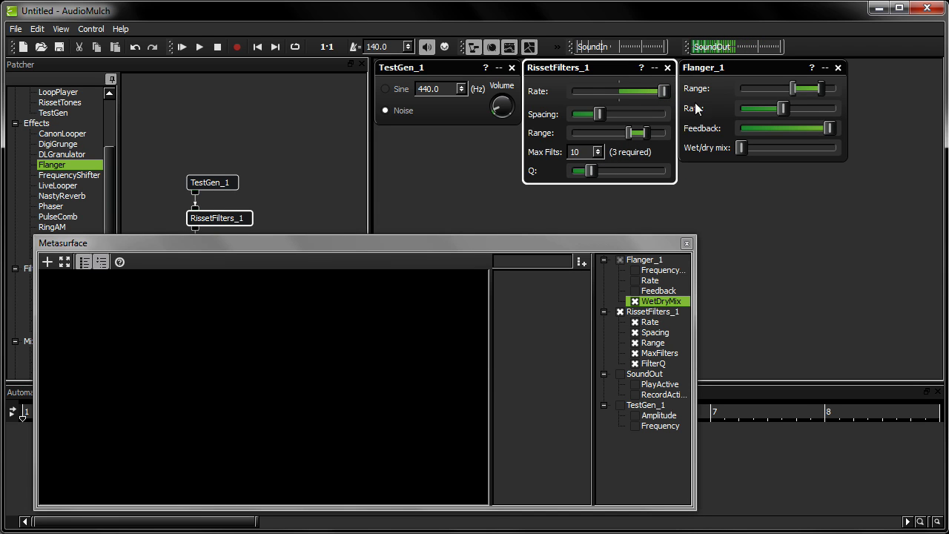
{"action": "left_click", "coordinate": [742, 148]}
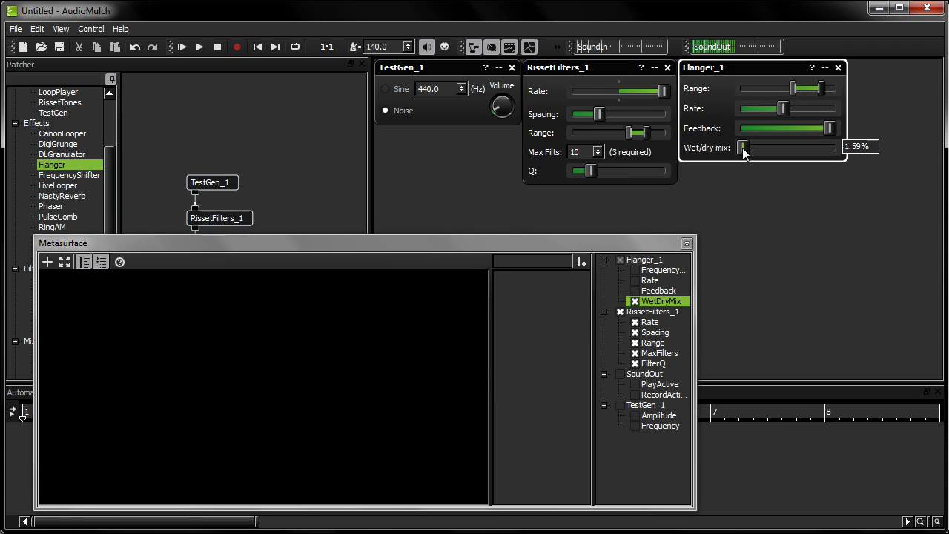
{"action": "left_click_drag", "start_coordinate": [744, 148], "coordinate": [839, 152]}
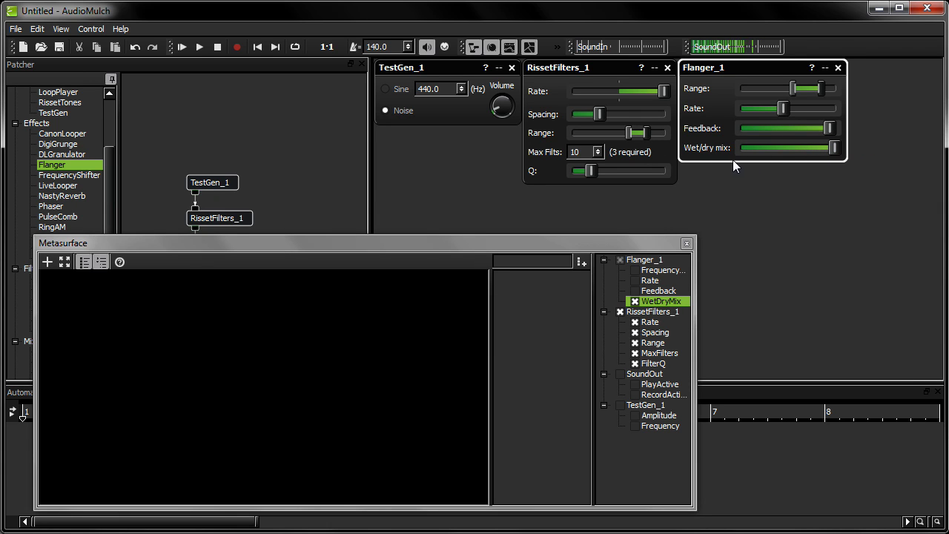
Store the first snapshot, then narrow Range, slow Rate to 0.0563 Hz, adjust Q and store a second.
{"action": "left_click", "coordinate": [581, 261]}
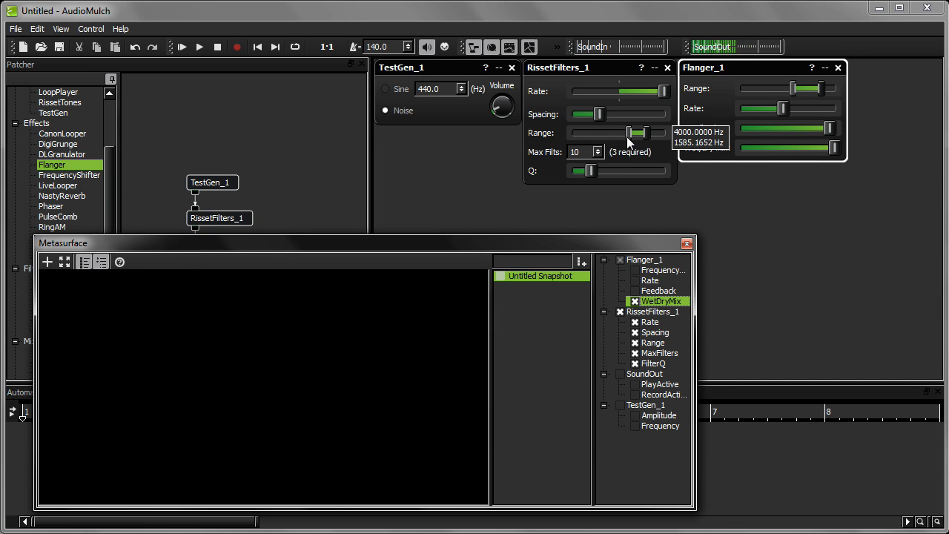
{"action": "left_click_drag", "start_coordinate": [637, 132], "coordinate": [593, 136]}
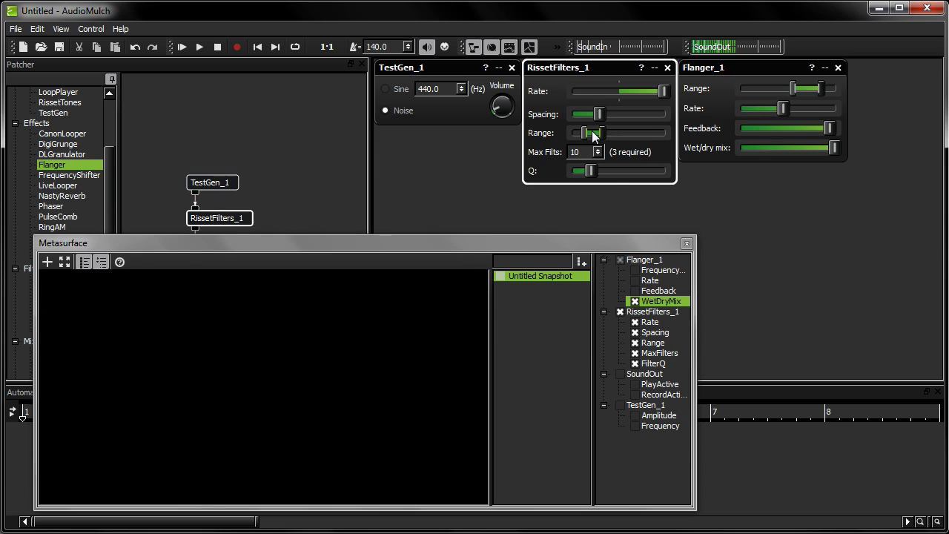
{"action": "mouse_move", "coordinate": [657, 89]}
{"action": "left_click_drag", "start_coordinate": [656, 89], "coordinate": [638, 89]}
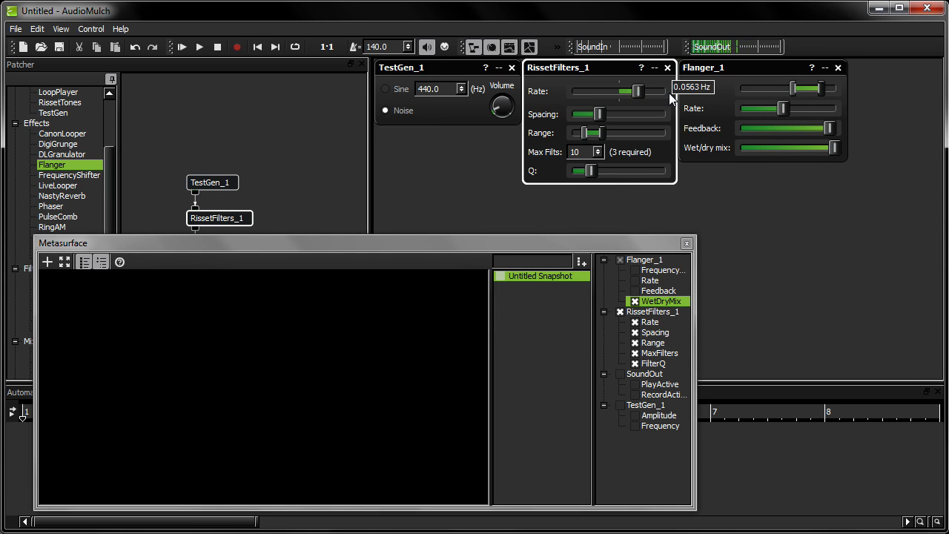
{"action": "mouse_move", "coordinate": [662, 123]}
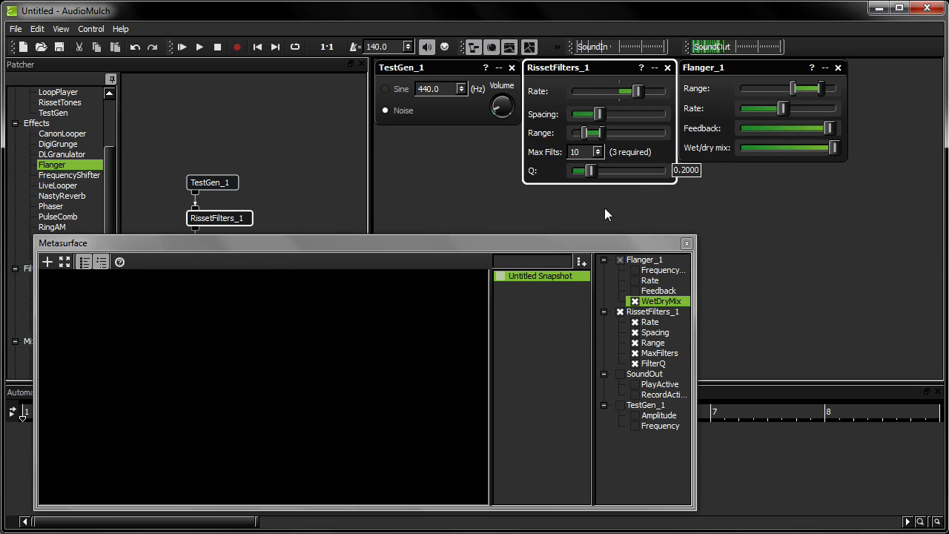
{"action": "left_click_drag", "start_coordinate": [591, 171], "coordinate": [652, 172]}
{"action": "left_click", "coordinate": [581, 261]}
Widen the Range fully, raise Q, drop flanger mix near 0% and store a third snapshot.
{"action": "left_click_drag", "start_coordinate": [600, 133], "coordinate": [661, 134]}
{"action": "left_click_drag", "start_coordinate": [830, 146], "coordinate": [739, 146]}
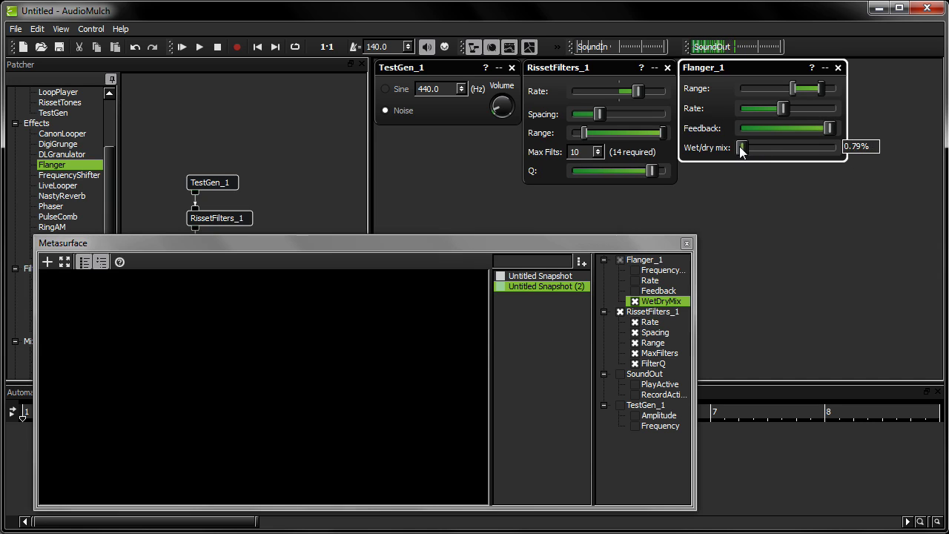
{"action": "left_click", "coordinate": [581, 263]}
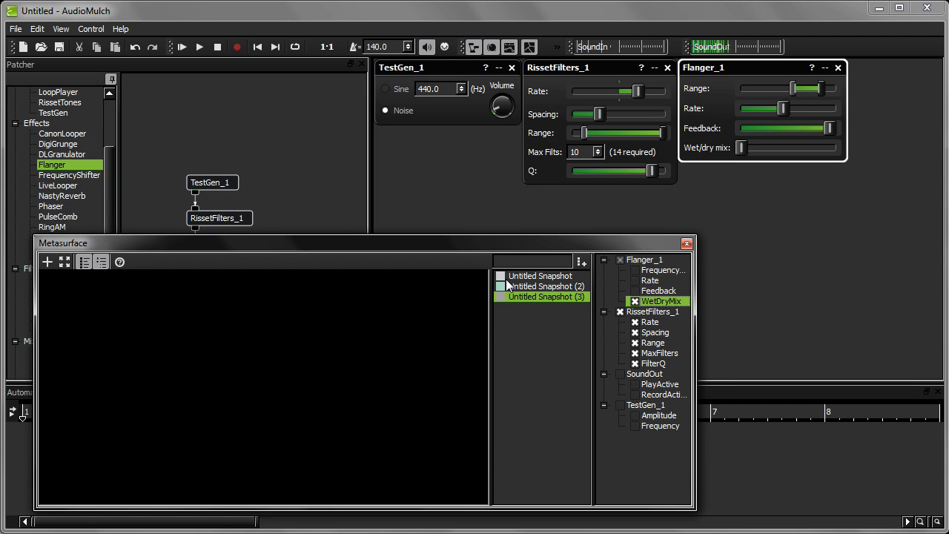
Drag Untitled Snapshot (3), Untitled Snapshot (2) and Untitled Snapshot onto the Metasurface canvas.
{"action": "left_click_drag", "start_coordinate": [500, 296], "coordinate": [86, 313]}
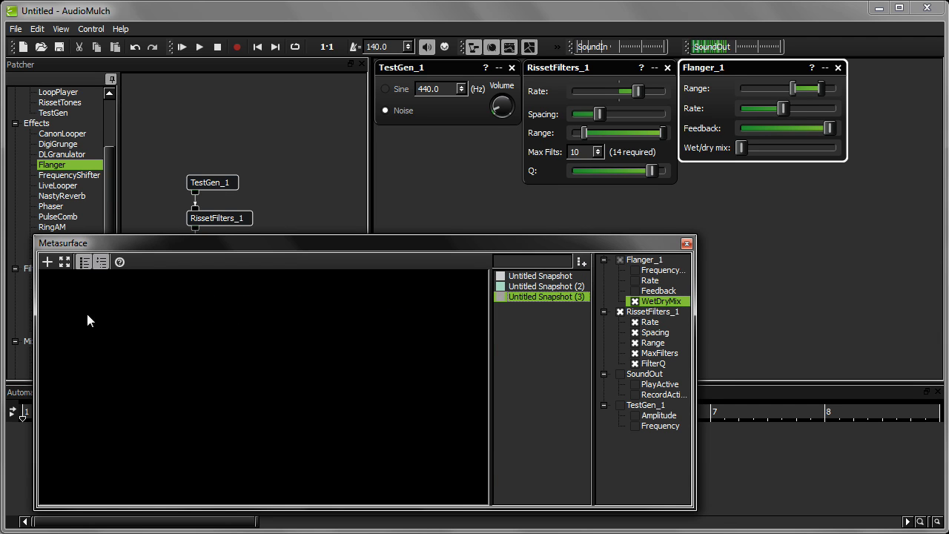
{"action": "left_click_drag", "start_coordinate": [500, 286], "coordinate": [142, 433]}
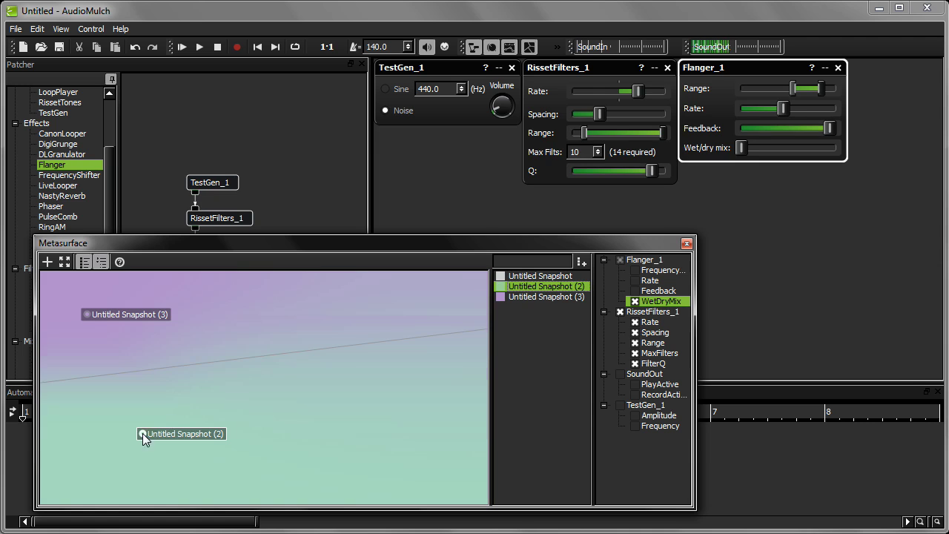
{"action": "left_click_drag", "start_coordinate": [504, 276], "coordinate": [391, 355]}
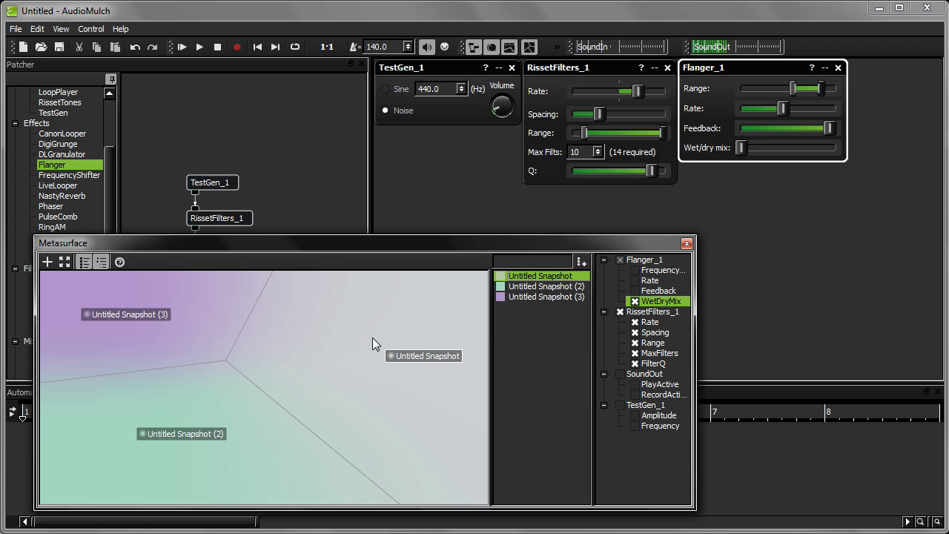
Turn on Interpolate and sweep the crosshair among the three snapshots, ending near the first snapshot.
{"action": "left_click", "coordinate": [46, 262]}
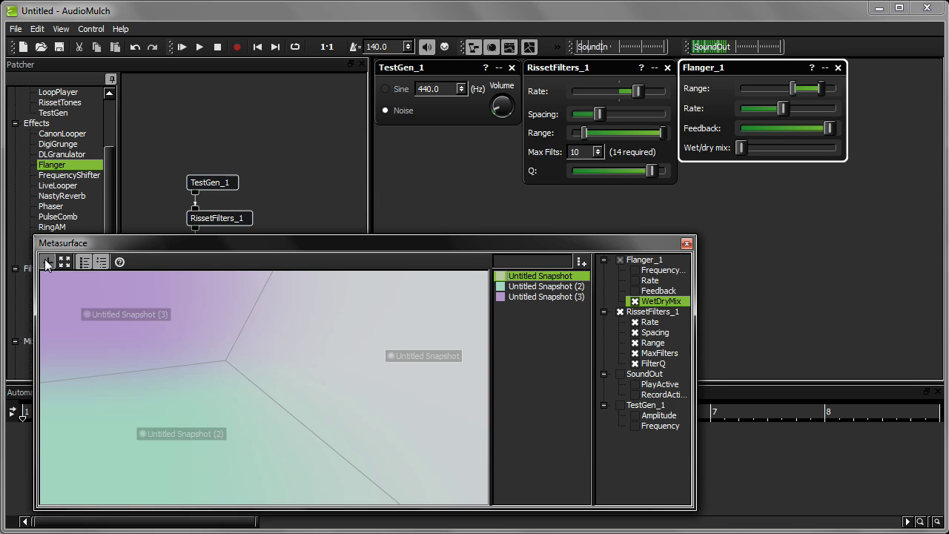
{"action": "left_click_drag", "start_coordinate": [92, 301], "coordinate": [197, 304]}
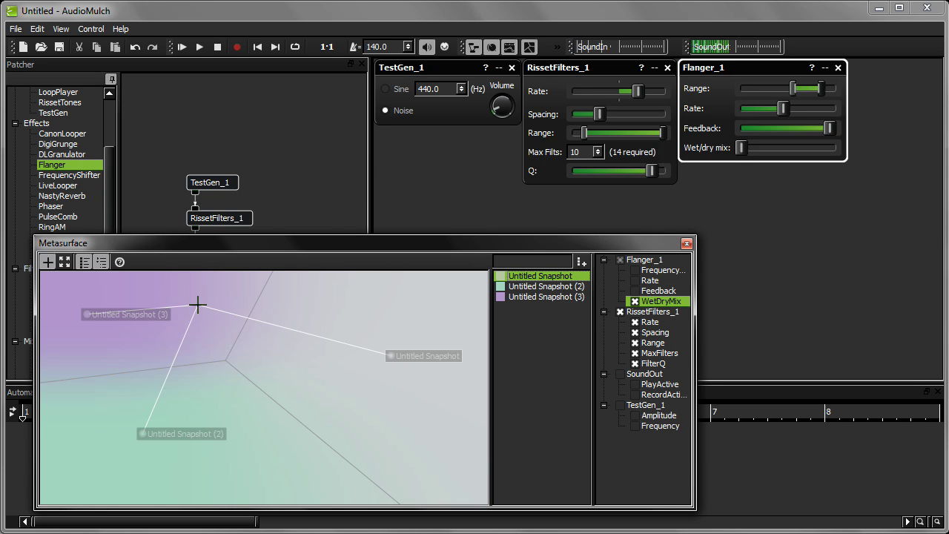
{"action": "left_click_drag", "start_coordinate": [197, 304], "coordinate": [64, 483]}
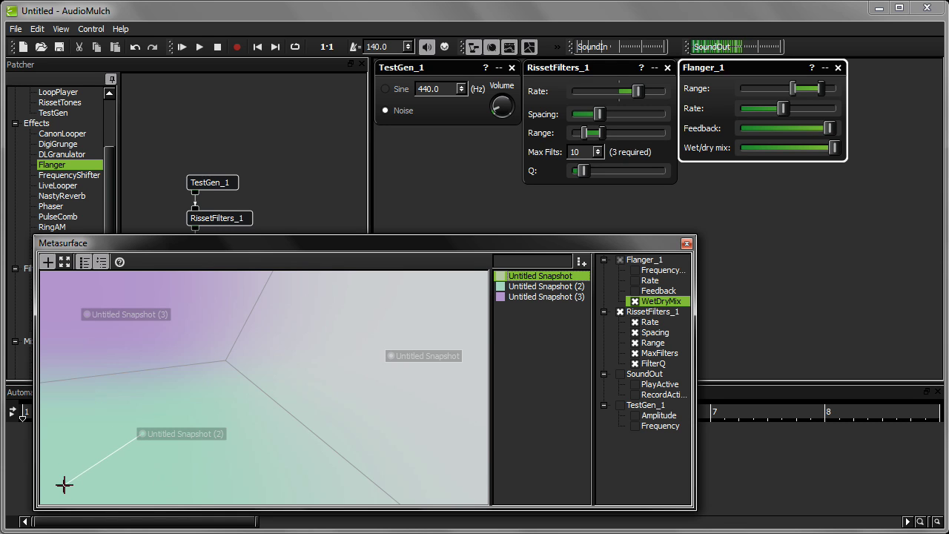
{"action": "left_click_drag", "start_coordinate": [65, 321], "coordinate": [446, 424]}
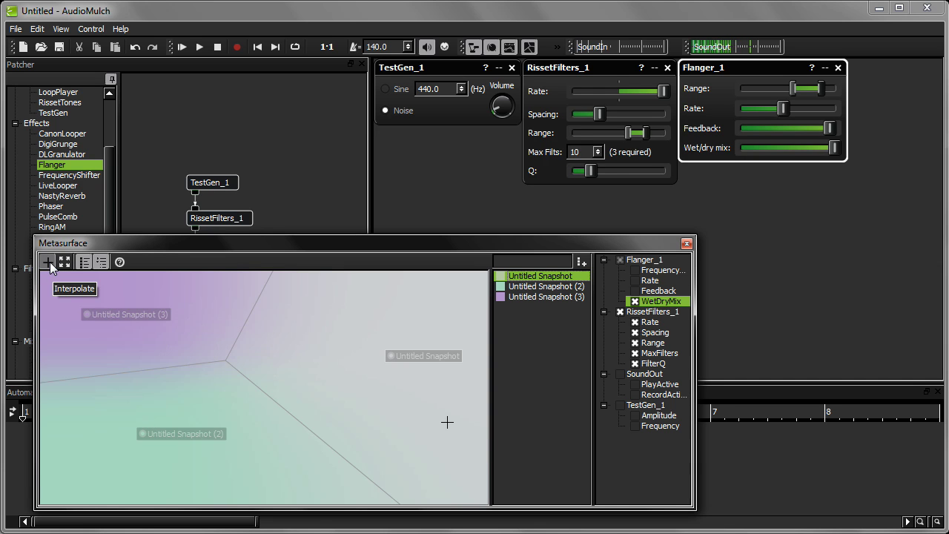
Move snapshot (3) to lower-centre, snapshot (2) to upper-left and Untitled Snapshot higher at upper-right.
{"action": "left_click_drag", "start_coordinate": [88, 314], "coordinate": [292, 422]}
{"action": "left_click_drag", "start_coordinate": [144, 436], "coordinate": [174, 339]}
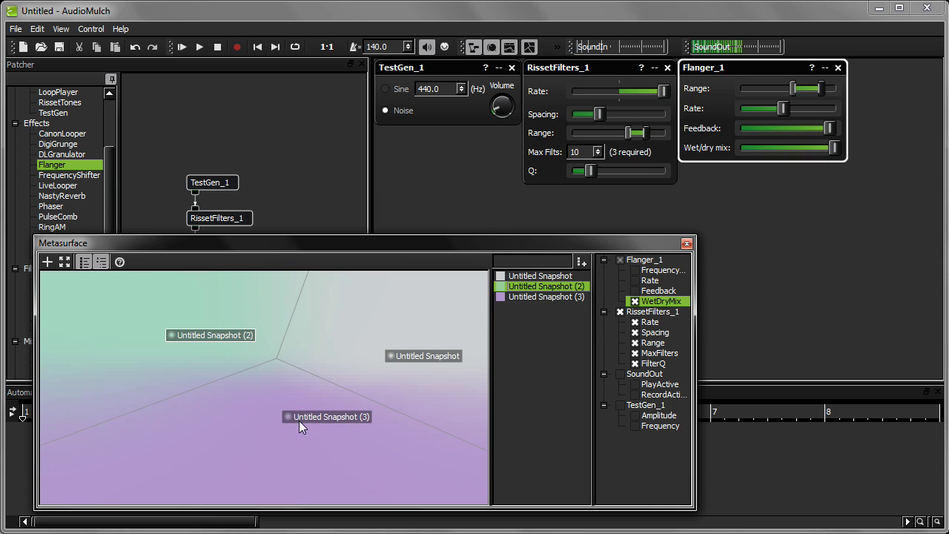
{"action": "left_click_drag", "start_coordinate": [393, 356], "coordinate": [395, 318]}
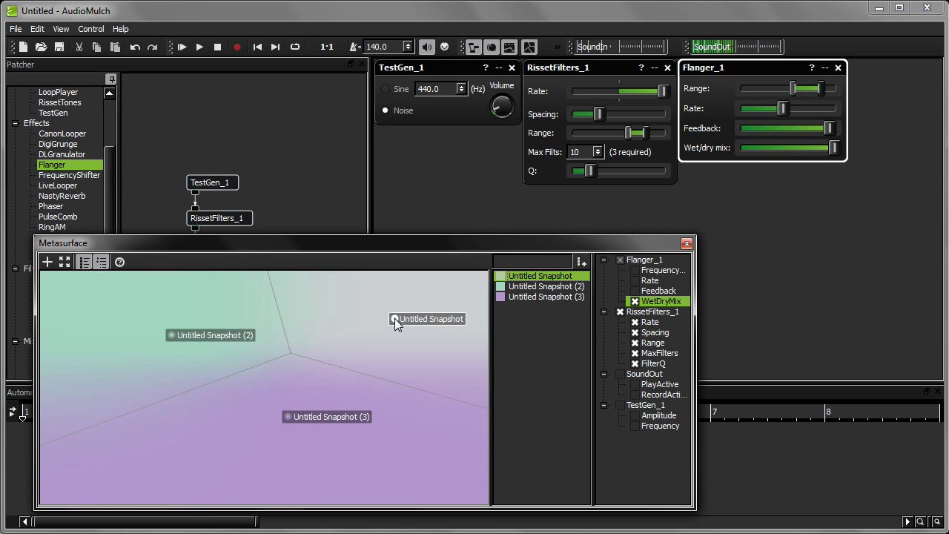
Re-enable Interpolate, sweep the crosshair across the snapshots full screen, then switch audio off.
{"action": "left_click", "coordinate": [47, 262]}
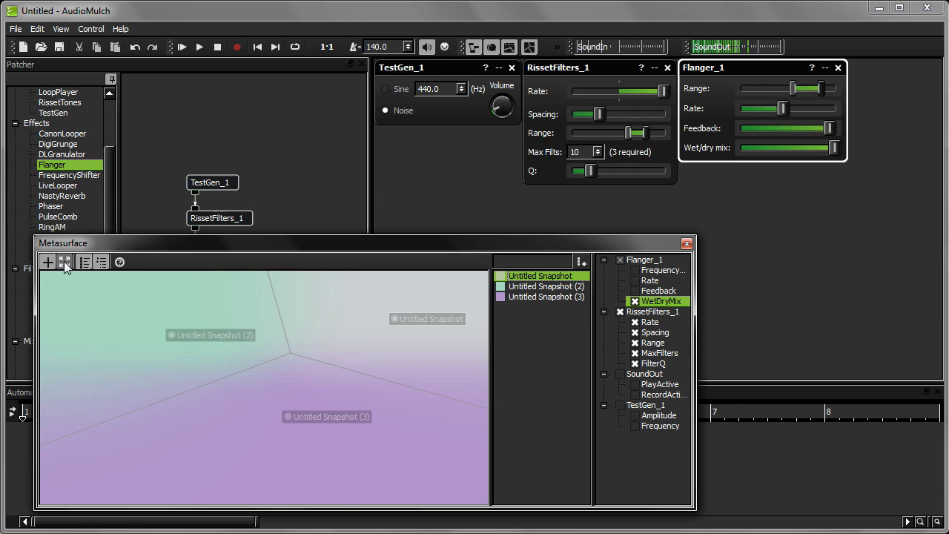
{"action": "left_click", "coordinate": [64, 262]}
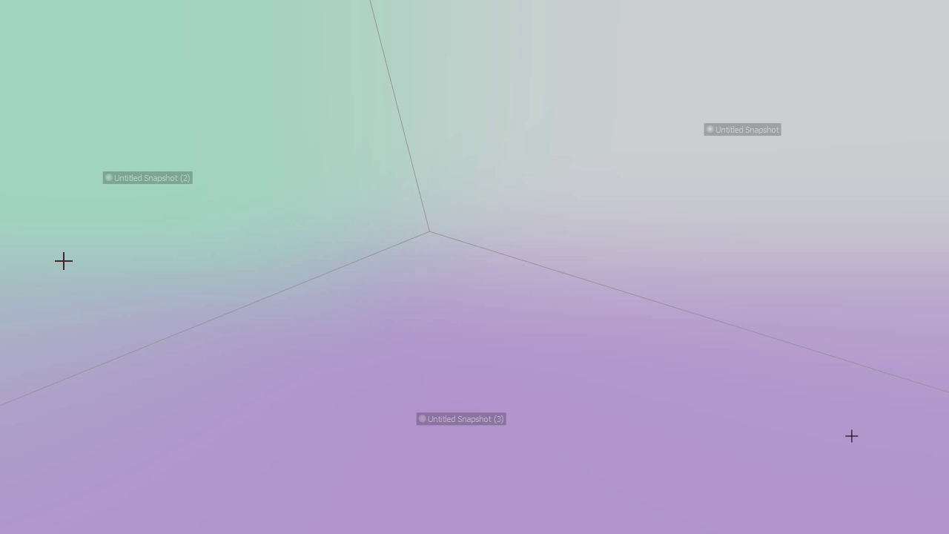
{"action": "mouse_move", "coordinate": [63, 261]}
{"action": "left_mouse_down"}
{"action": "mouse_move", "coordinate": [185, 264]}
{"action": "mouse_move", "coordinate": [213, 255]}
{"action": "mouse_move", "coordinate": [254, 218]}
{"action": "mouse_move", "coordinate": [312, 200]}
{"action": "mouse_move", "coordinate": [454, 196]}
{"action": "mouse_move", "coordinate": [500, 207]}
{"action": "mouse_move", "coordinate": [546, 259]}
{"action": "mouse_move", "coordinate": [569, 318]}
{"action": "mouse_move", "coordinate": [571, 365]}
{"action": "mouse_move", "coordinate": [544, 449]}
{"action": "mouse_move", "coordinate": [498, 474]}
{"action": "mouse_move", "coordinate": [439, 473]}
{"action": "mouse_move", "coordinate": [367, 417]}
{"action": "mouse_move", "coordinate": [354, 342]}
{"action": "mouse_move", "coordinate": [373, 277]}
{"action": "left_mouse_up"}
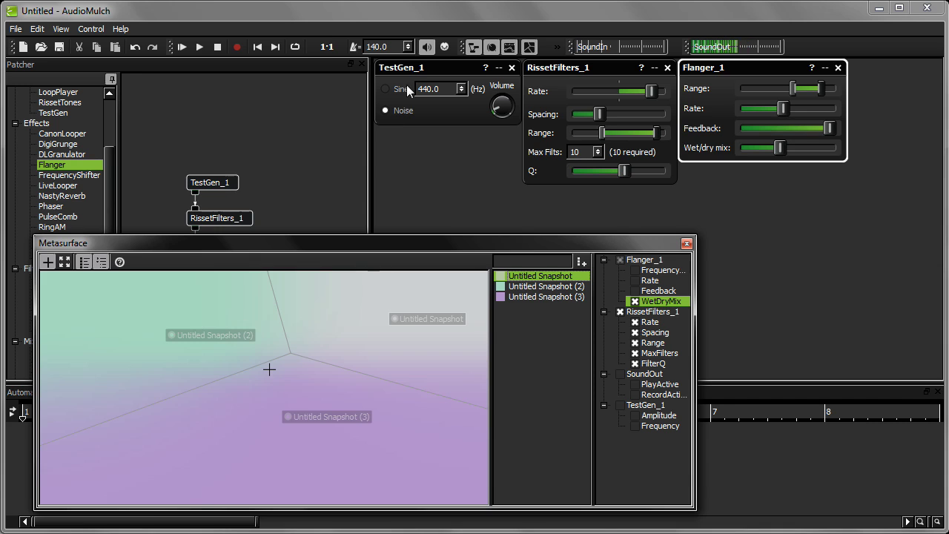
{"action": "left_click", "coordinate": [428, 47]}
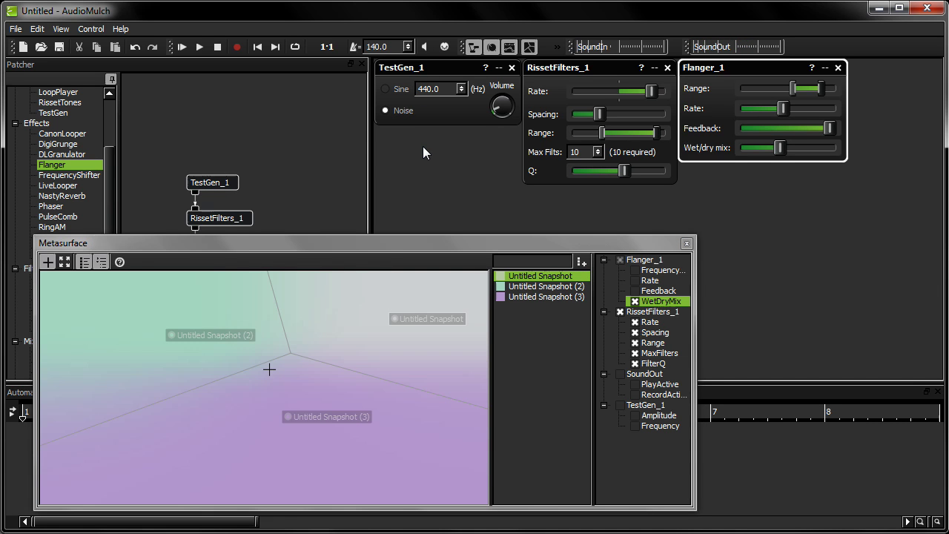